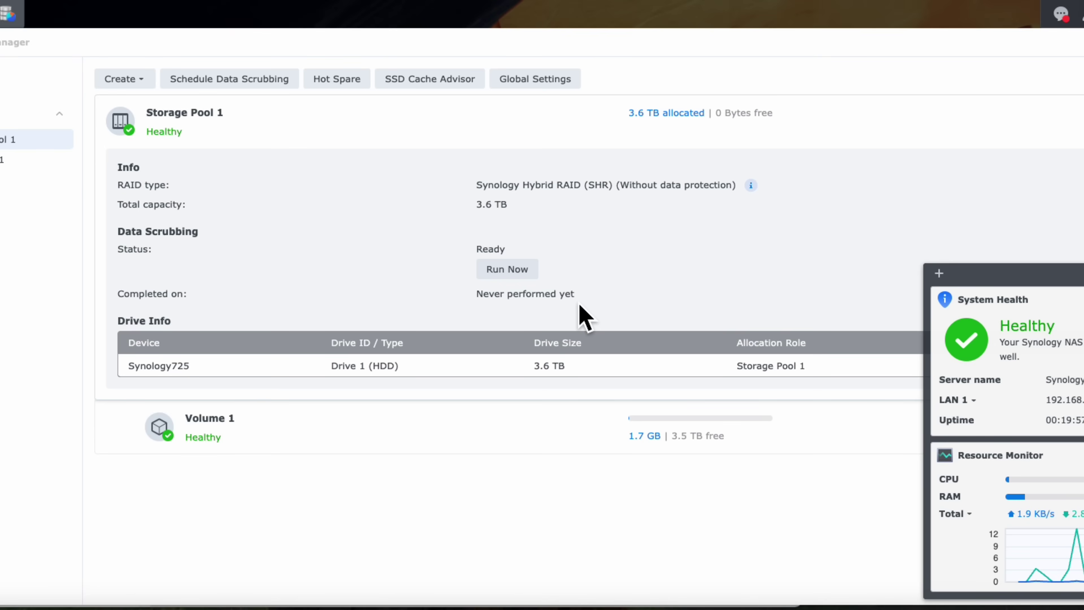
click(337, 80)
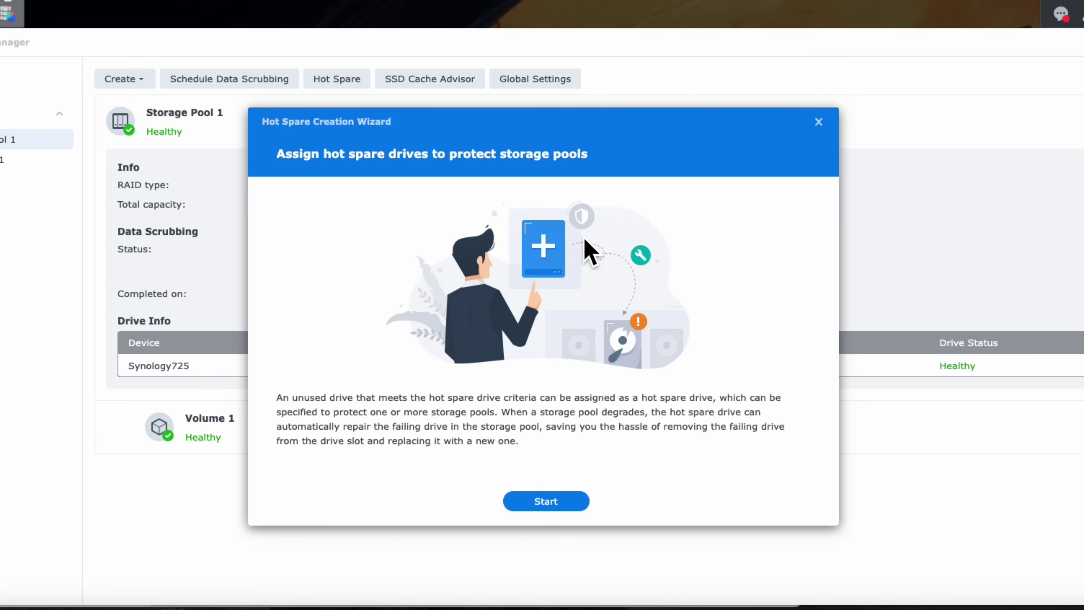
click(819, 122)
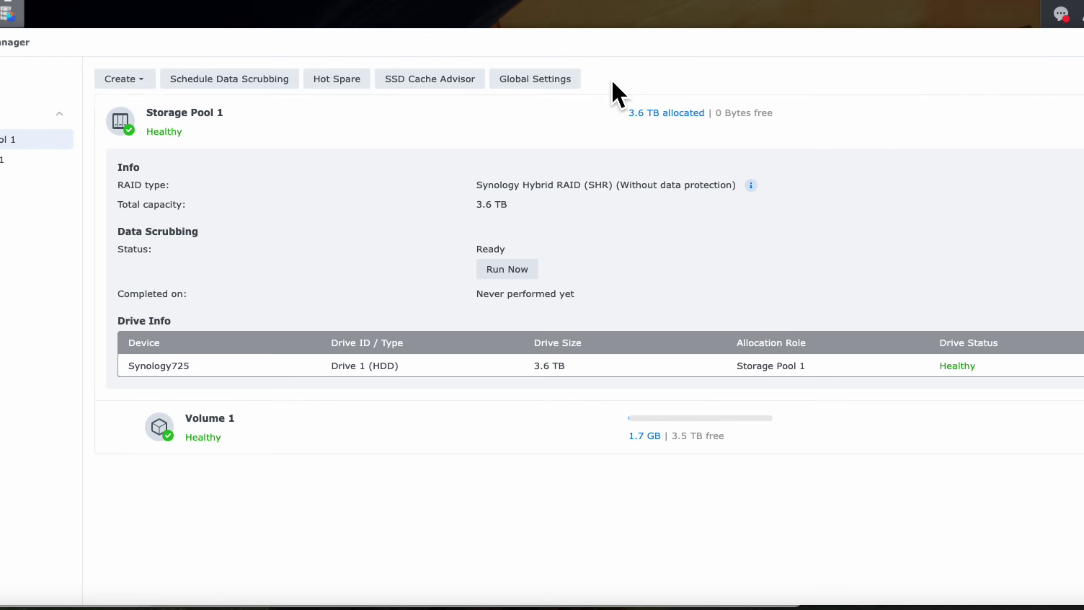
click(456, 85)
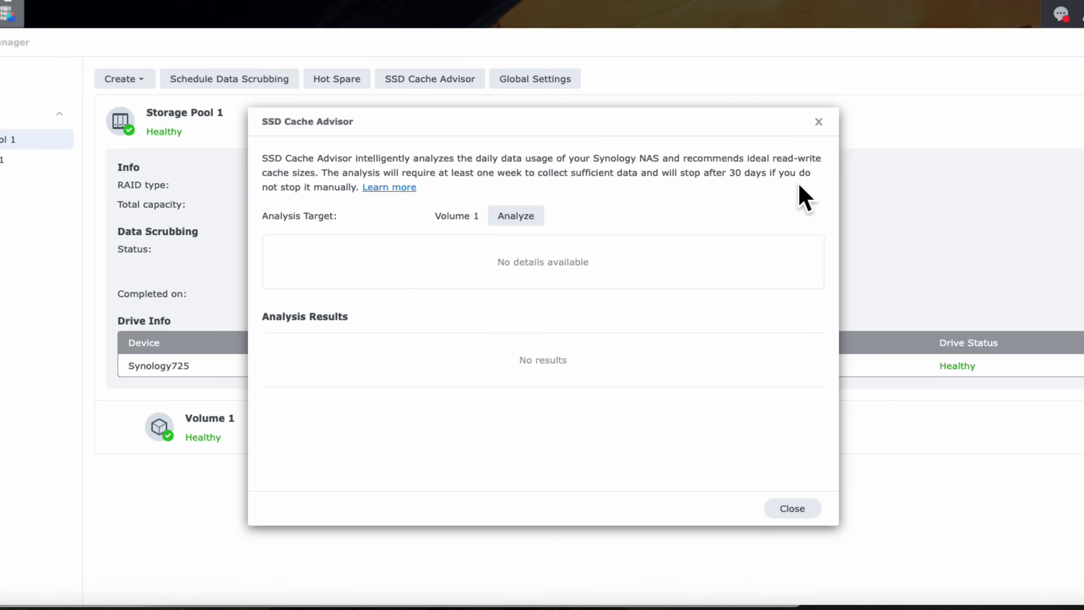
click(818, 123)
click(548, 91)
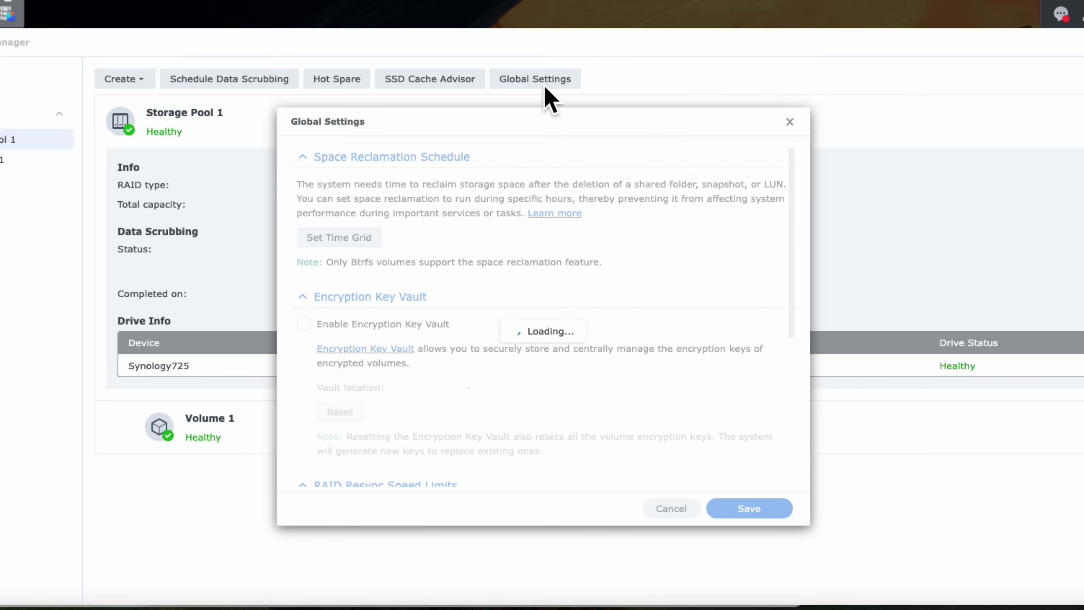
click(789, 122)
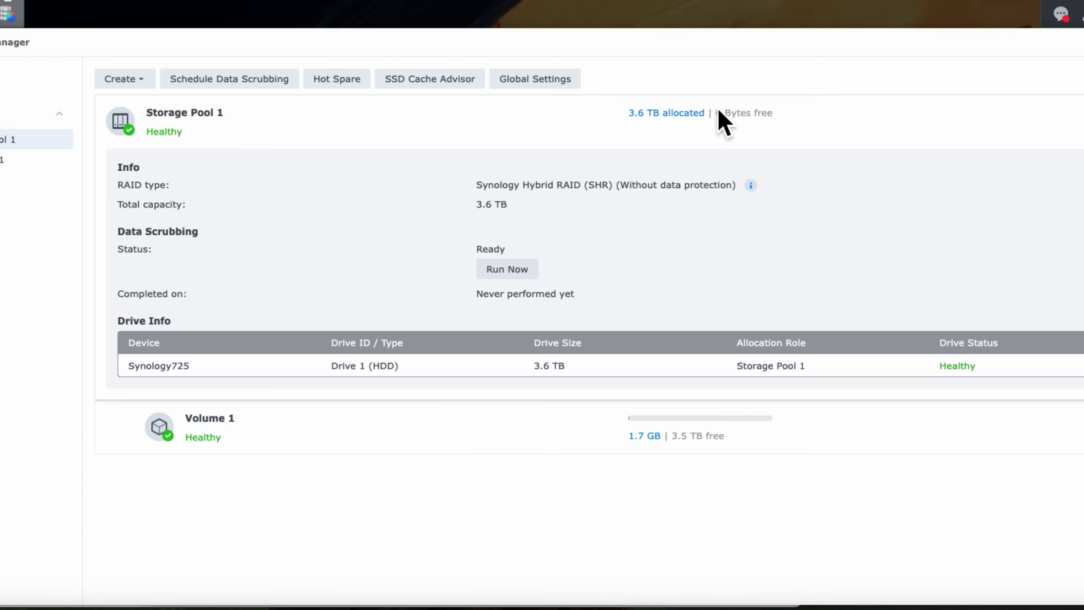
click(350, 84)
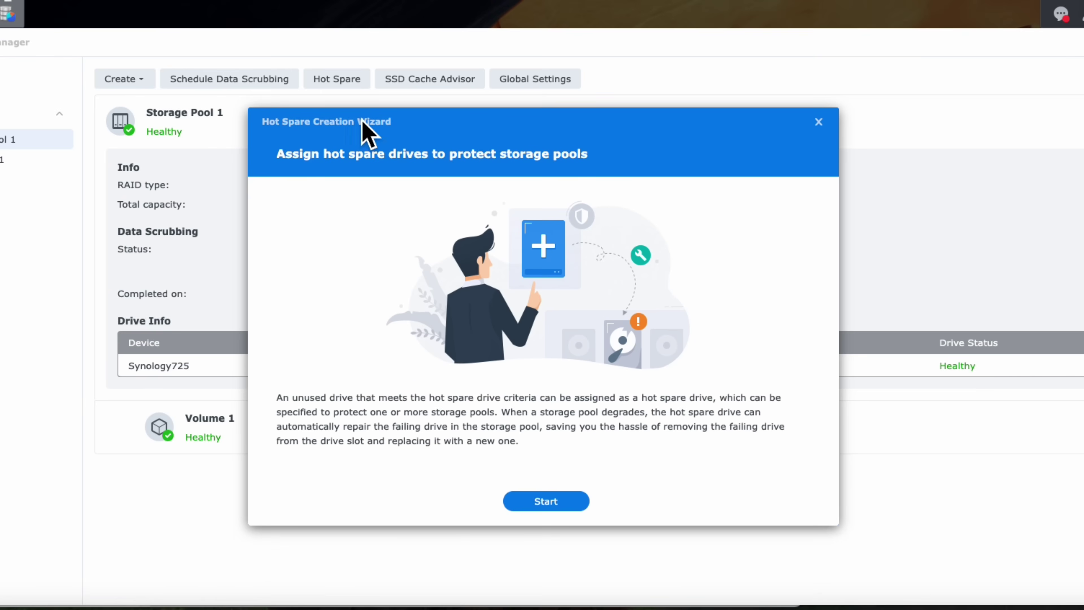
click(818, 123)
click(201, 83)
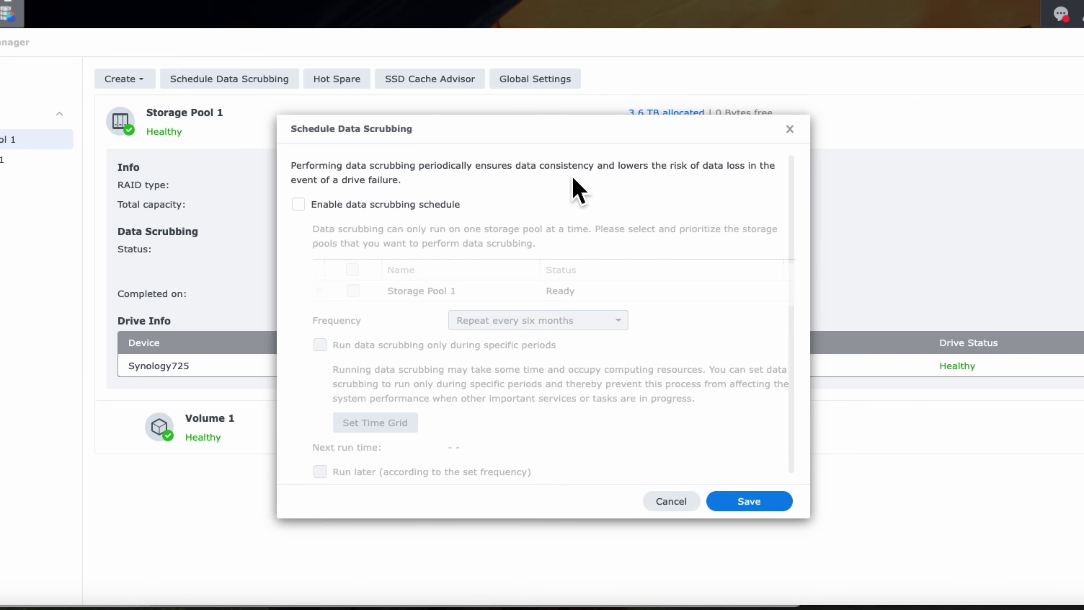
click(790, 129)
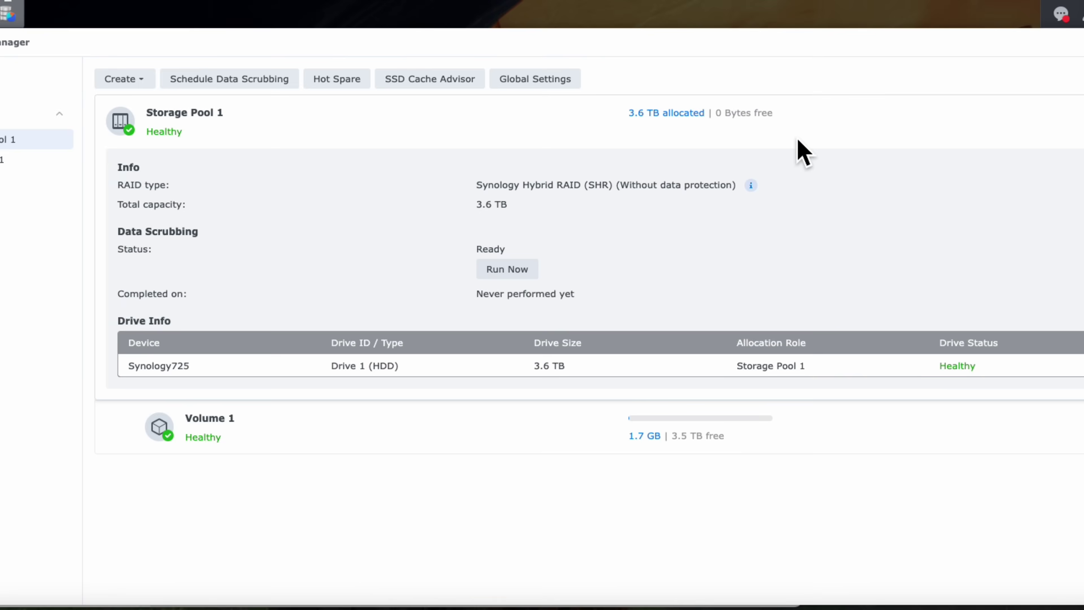
click(119, 82)
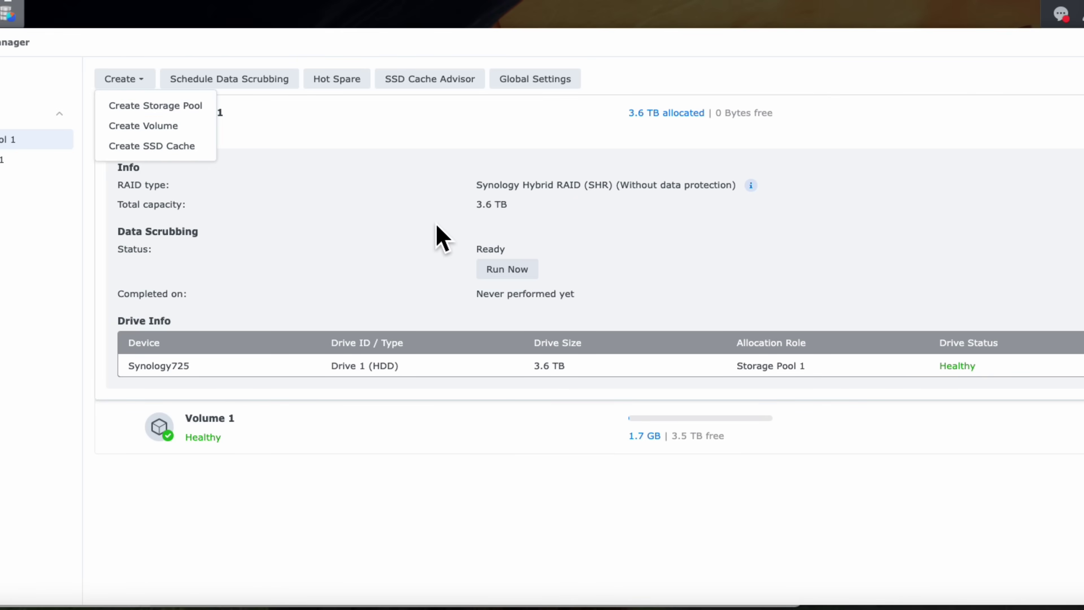
Step: Dismiss the storage creation options so the storage pool page can be left for the main menu
click(438, 237)
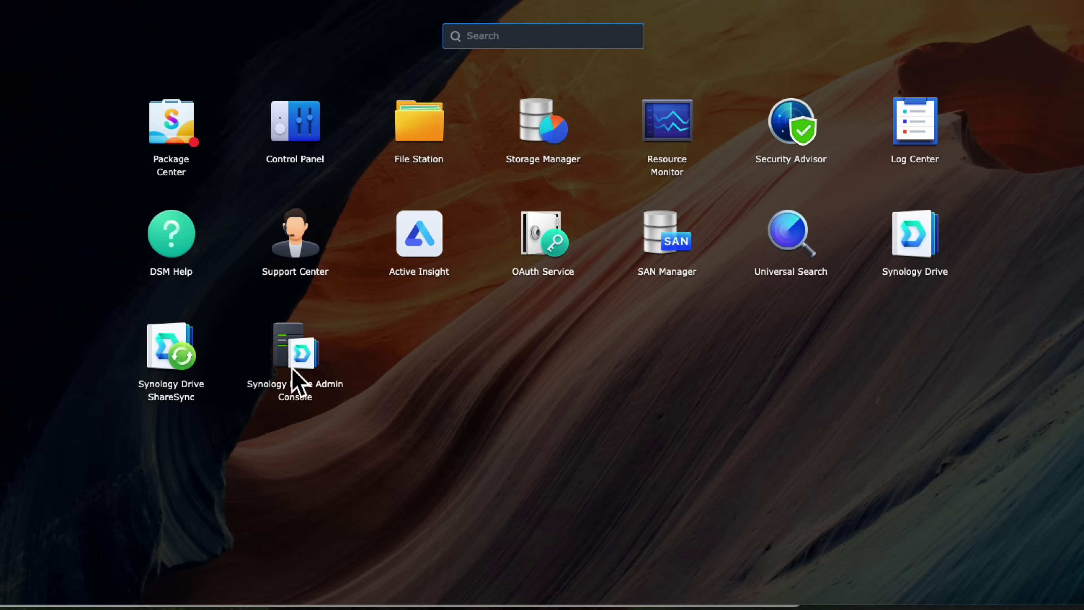
Step: Accept Package Center's terms of service and update the installed Hybrid Share package to 1.4.2-1733
click(178, 136)
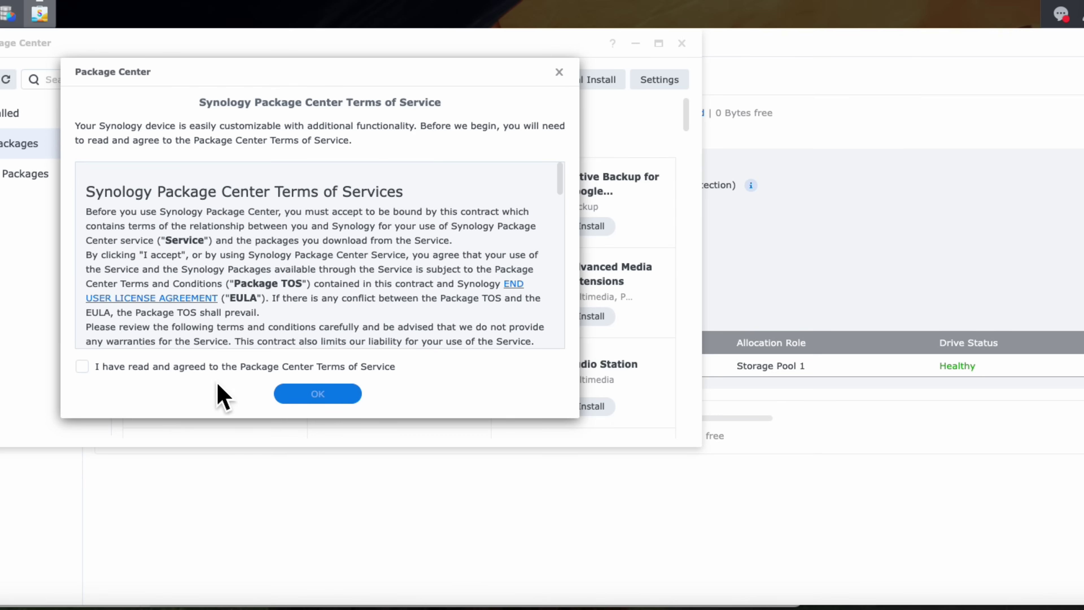
click(90, 370)
click(329, 395)
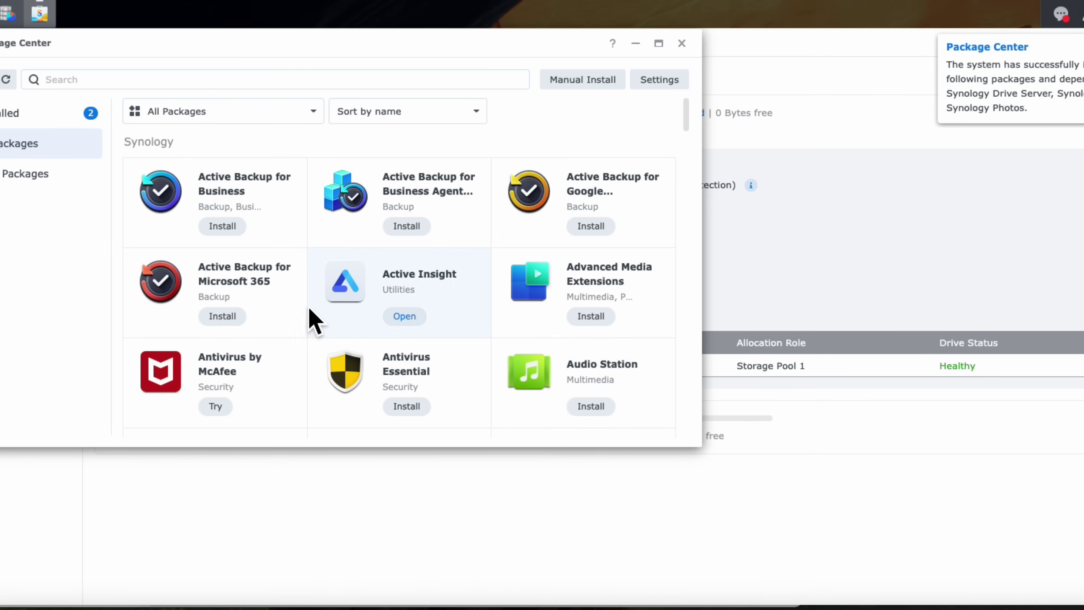
click(32, 114)
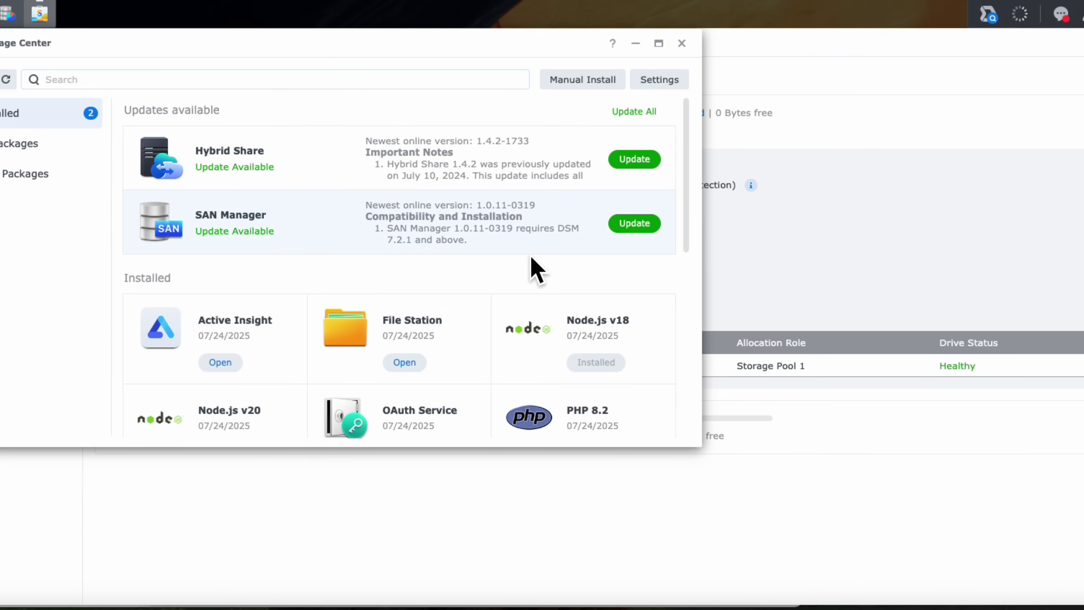
click(640, 164)
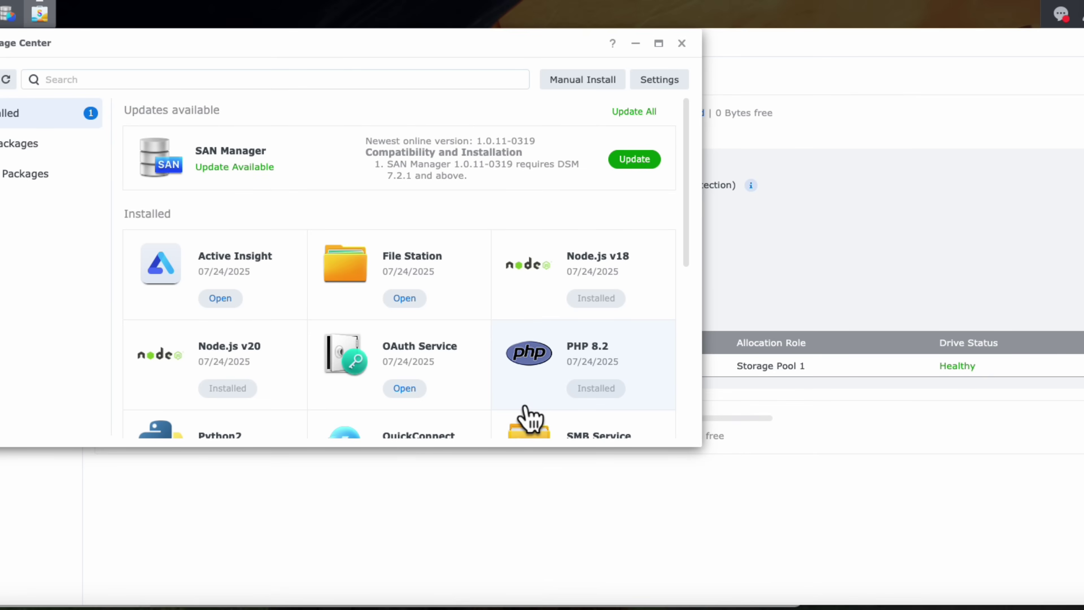
Step: Confirm continuing and update SAN Manager to 1.0.11-0319, clearing the last pending update
click(635, 162)
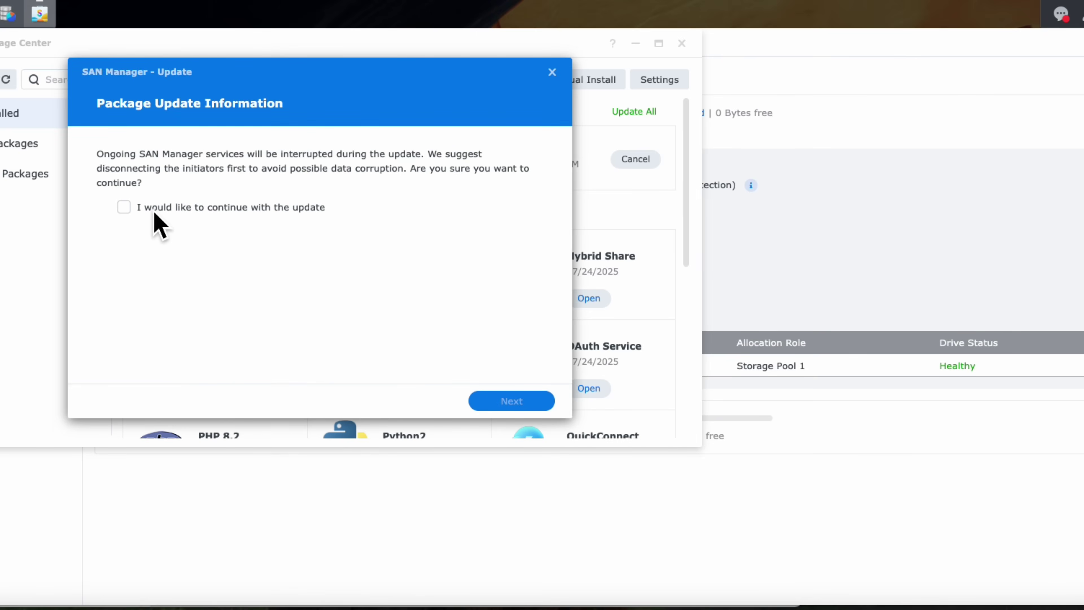
click(124, 208)
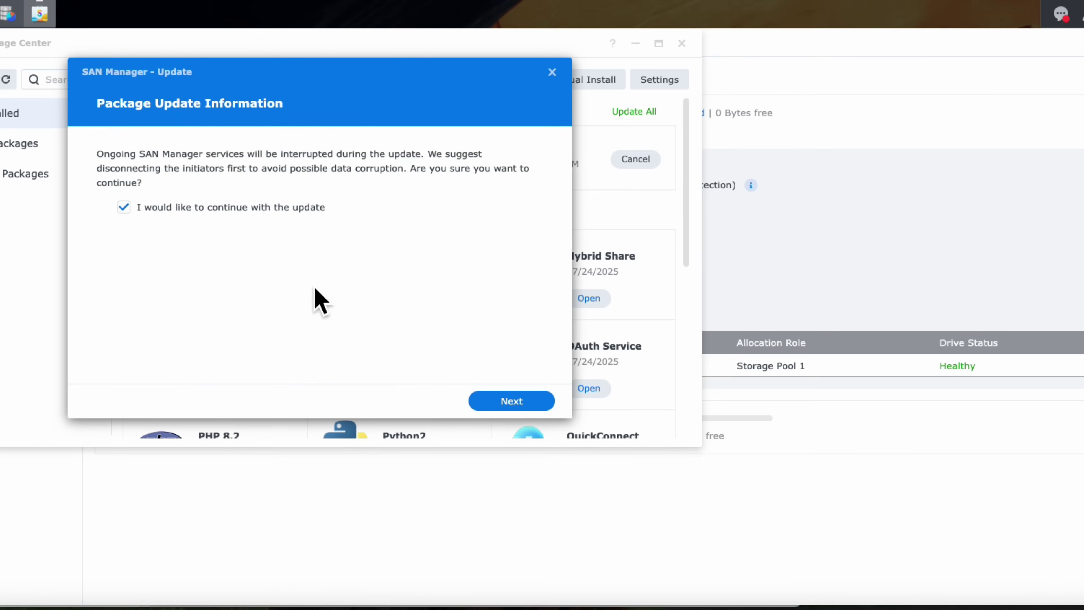
click(527, 409)
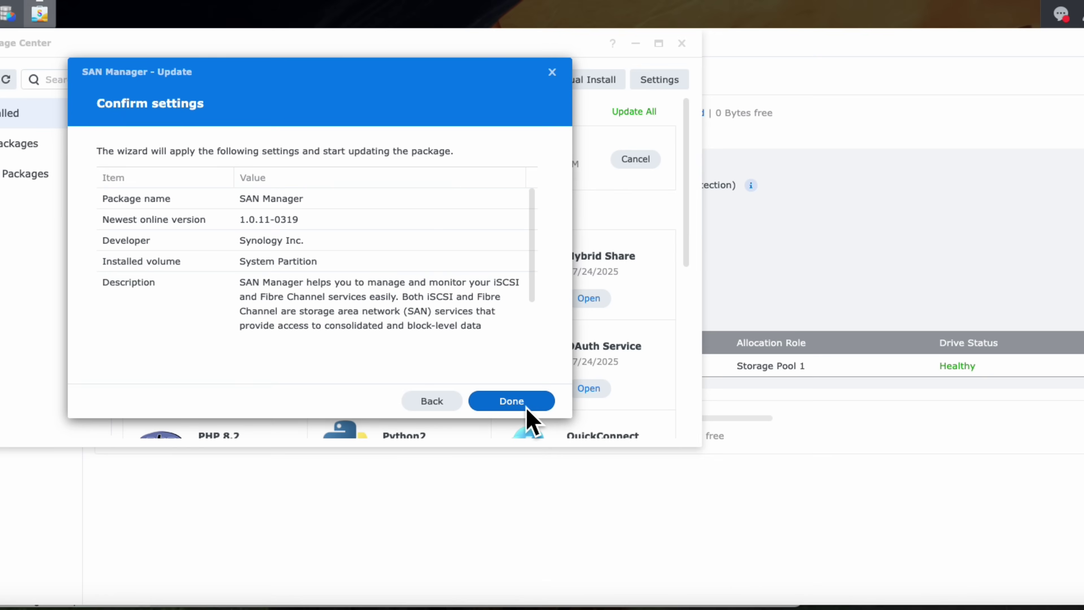
click(524, 409)
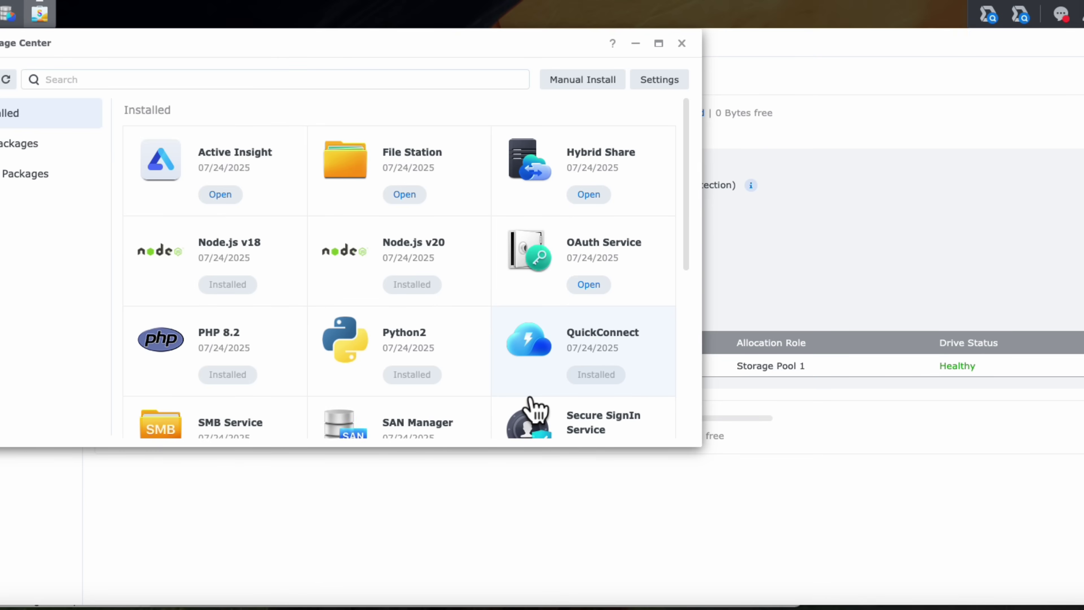
Step: Launch File Station and expand the homes folder to reach the user's Test folder
scroll(334, 388, down, 5)
scroll(310, 308, up, 5)
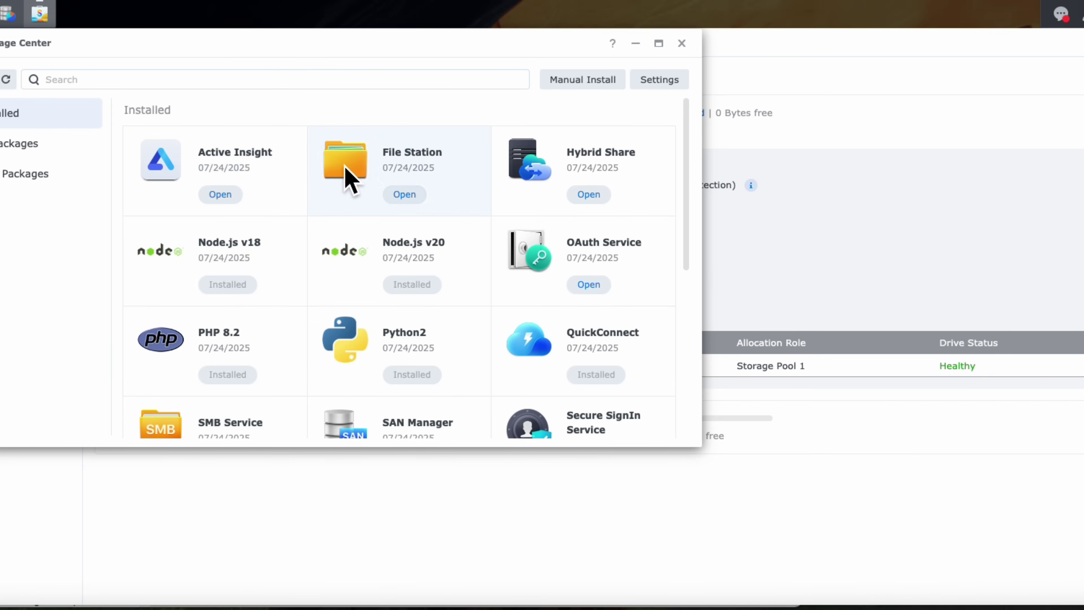
click(405, 198)
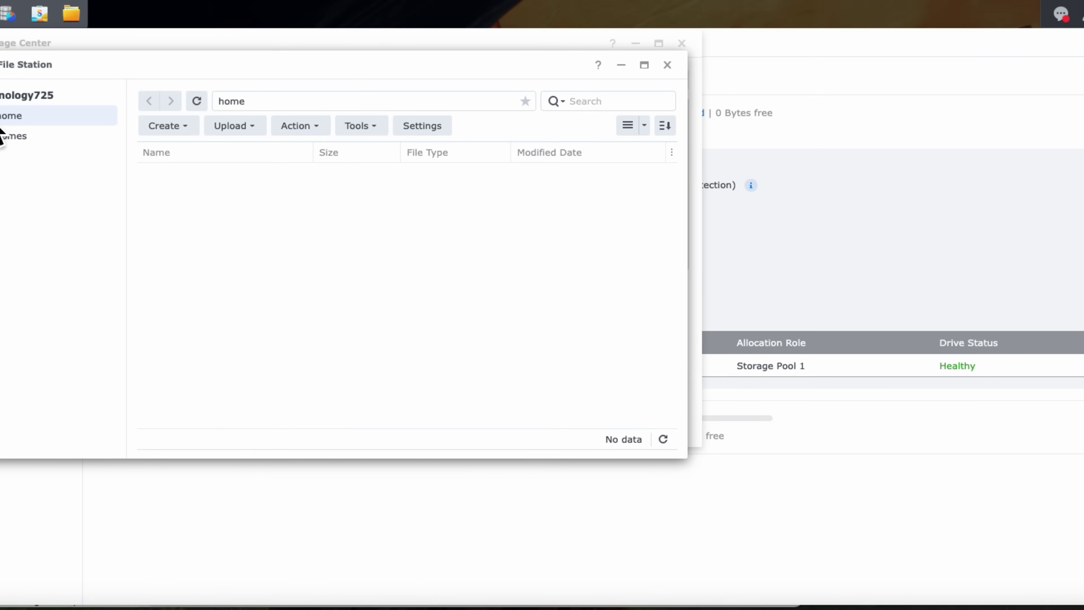
click(1, 139)
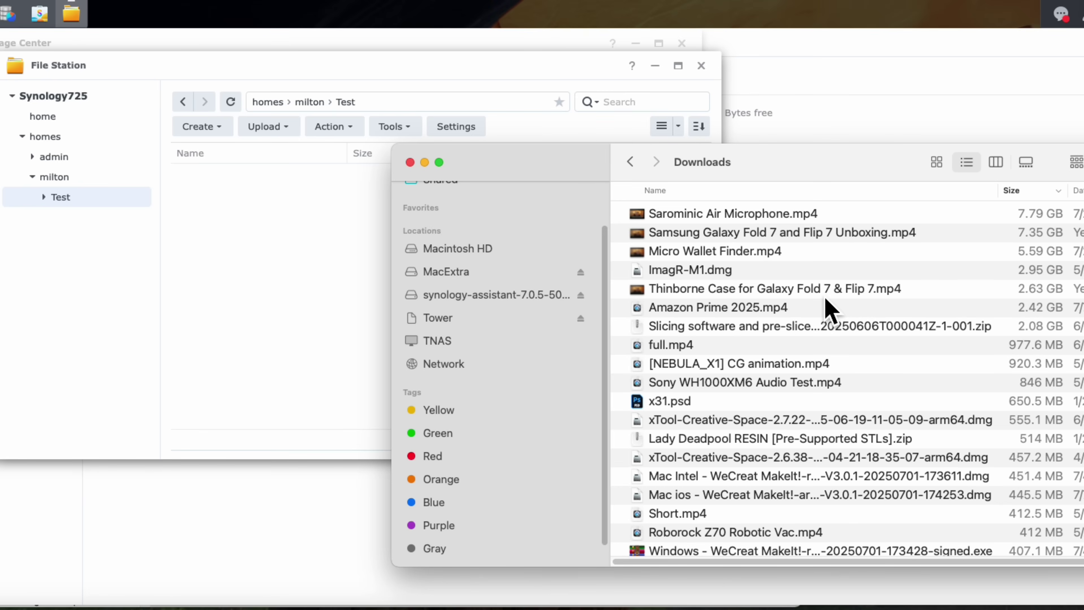
Step: Drag Thinborne Case for Galaxy Fold 7 & Flip 7.mp4 from Finder's Downloads into File Station's Test folder
click(766, 218)
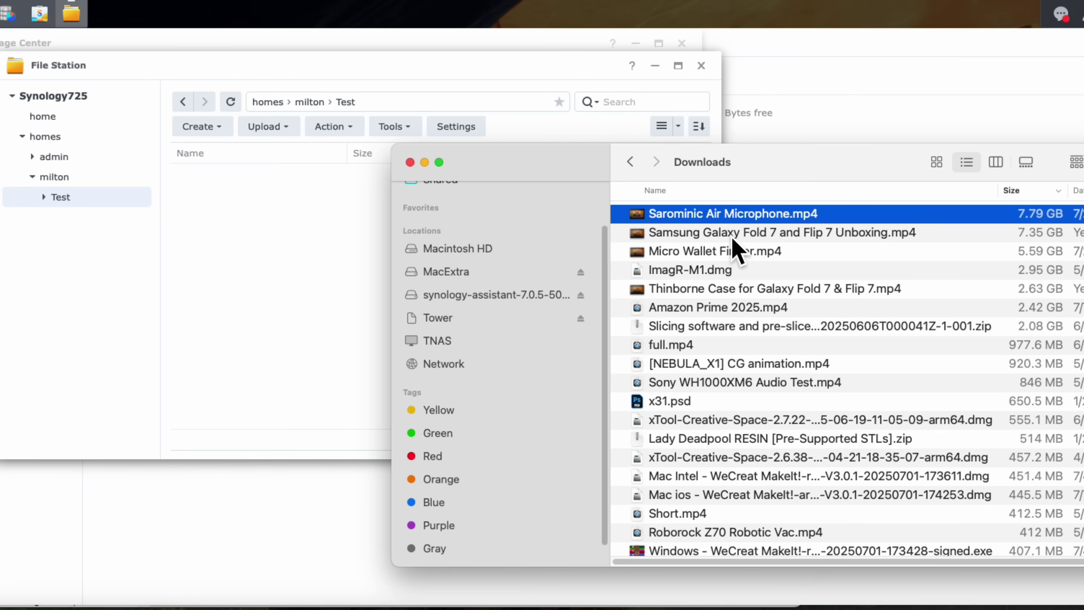
click(722, 238)
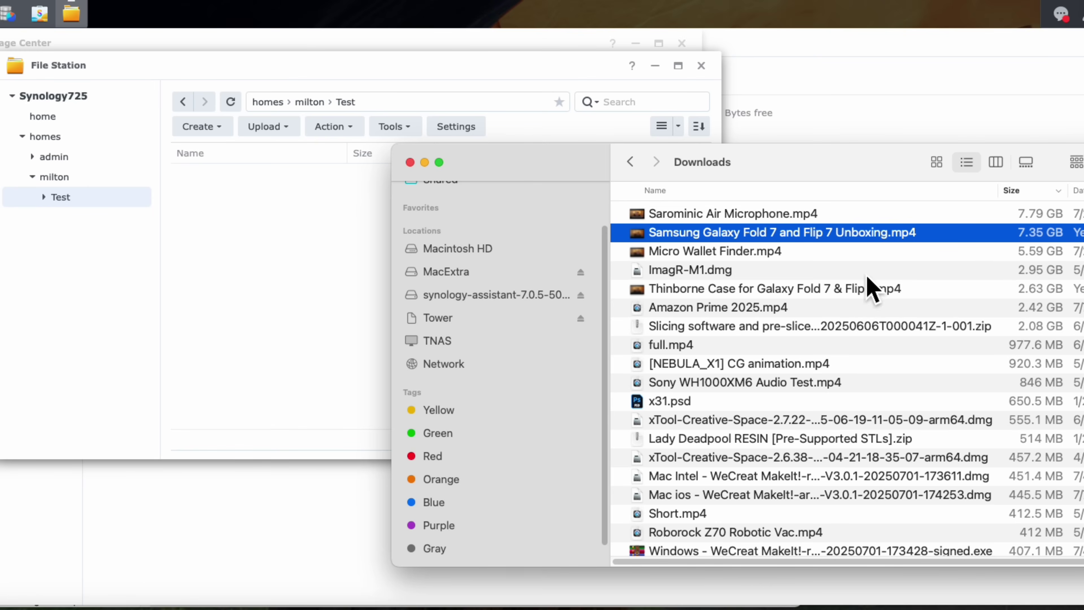
click(727, 294)
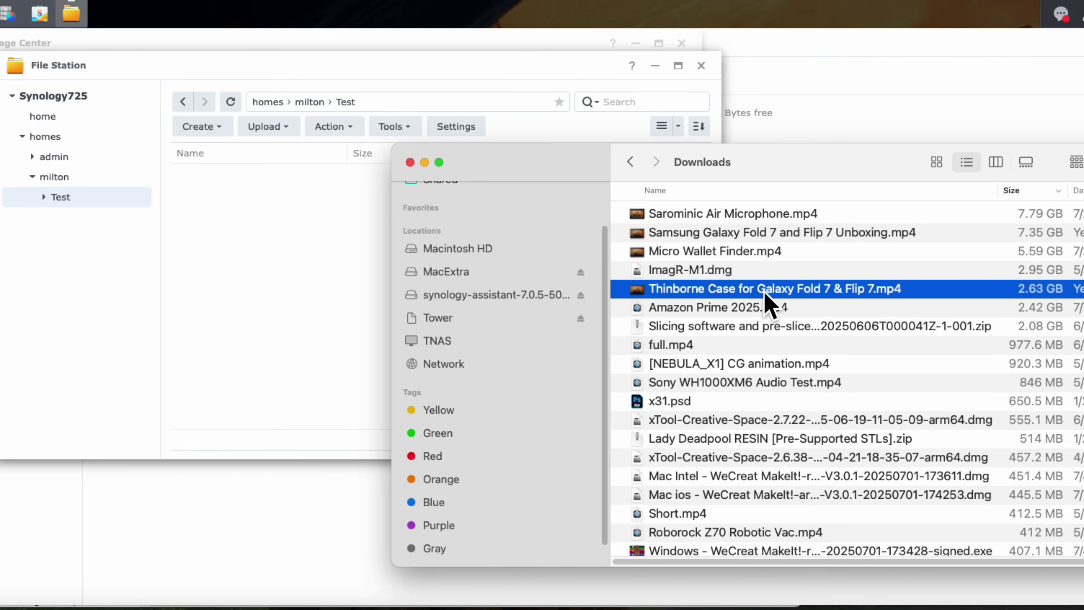
drag(768, 298, 279, 290)
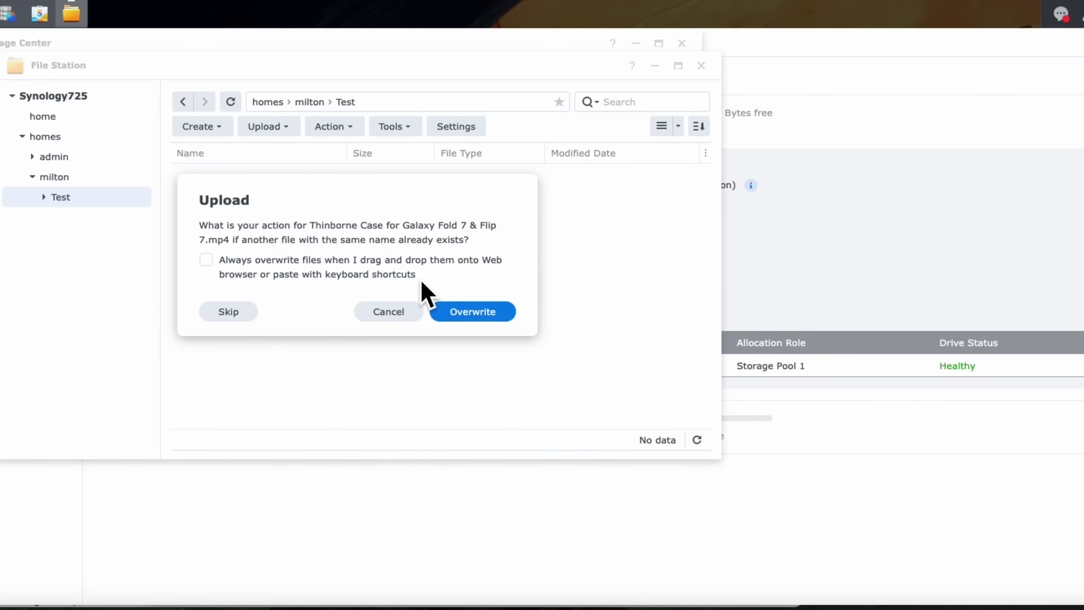
Step: Choose Overwrite for the Thinborne Case video upload and check its progress in the upload queue
click(491, 325)
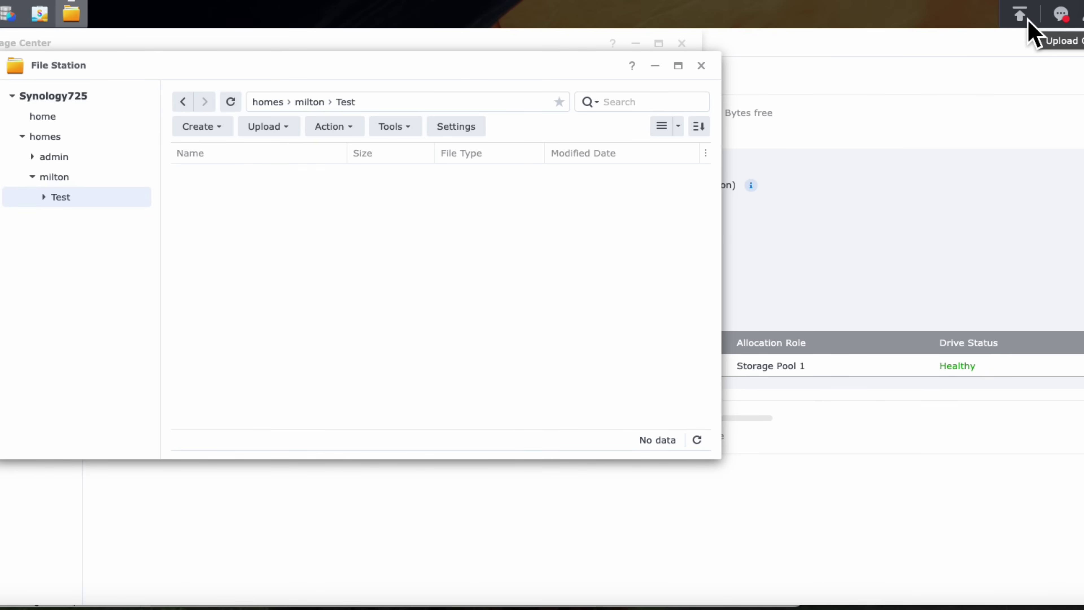
click(1028, 20)
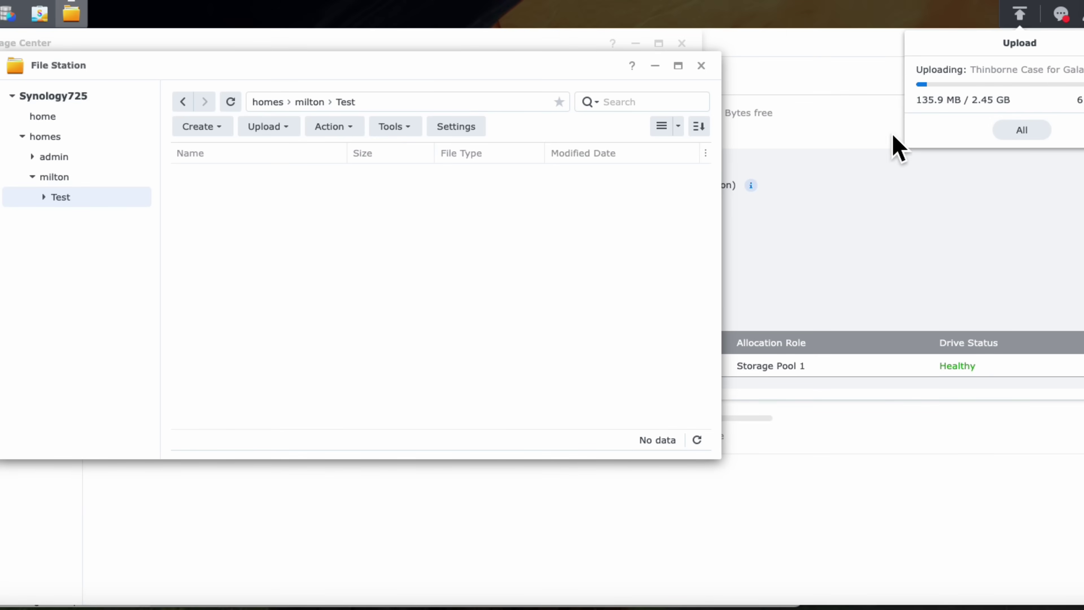
click(646, 283)
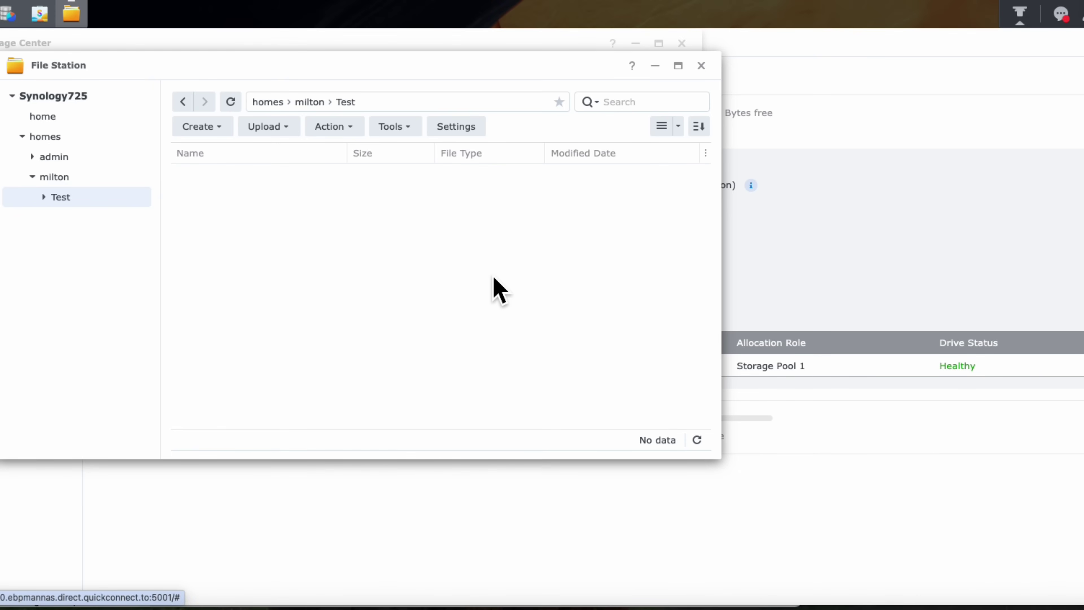